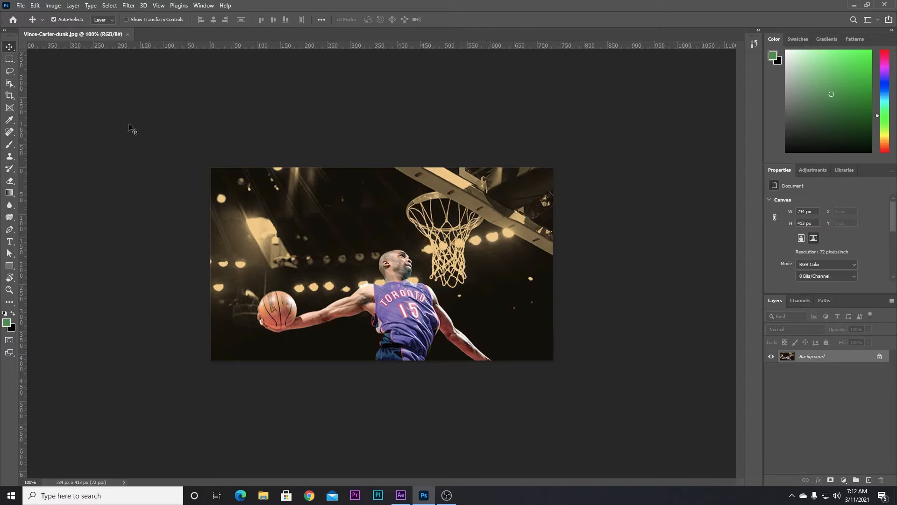
- Draw a rough Lasso selection around the dunking player
left_click(10, 72)
left_click(41, 71)
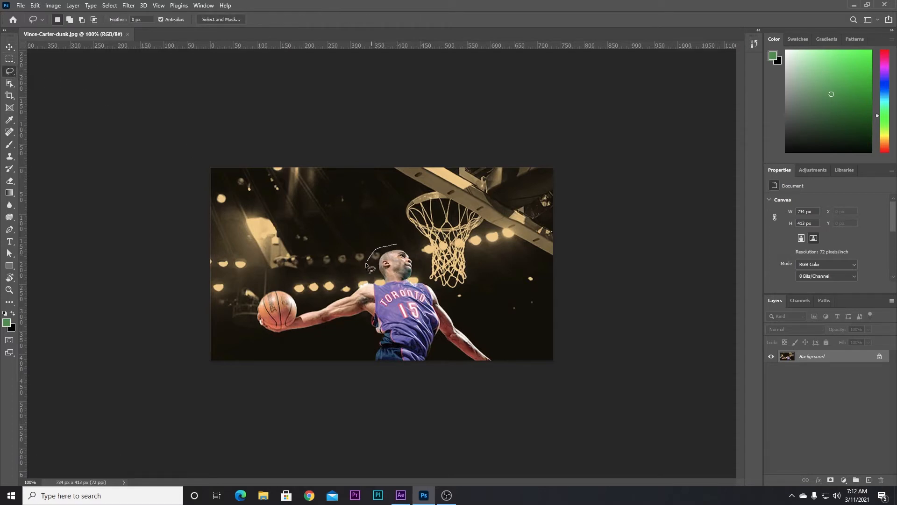
mouse_move(328, 293)
left_mouse_down()
mouse_move(253, 291)
mouse_move(240, 321)
mouse_move(261, 385)
mouse_move(358, 416)
mouse_move(423, 424)
mouse_move(474, 419)
mouse_move(500, 399)
left_mouse_up()
mouse_move(491, 332)
left_mouse_down()
mouse_move(429, 281)
mouse_move(418, 255)
left_mouse_up()
- Fill the selection with Content-Aware Fill, outputting the result to a new layer
left_click(35, 6)
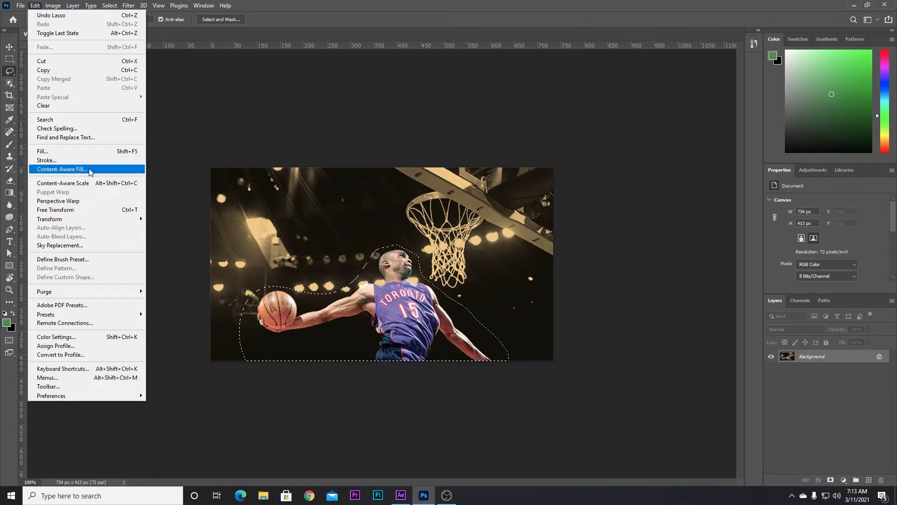
left_click(70, 169)
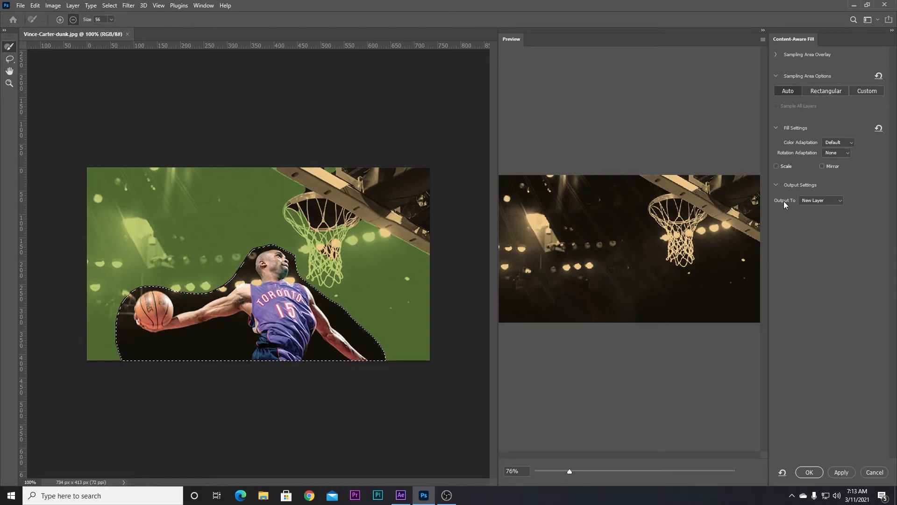
left_click(817, 201)
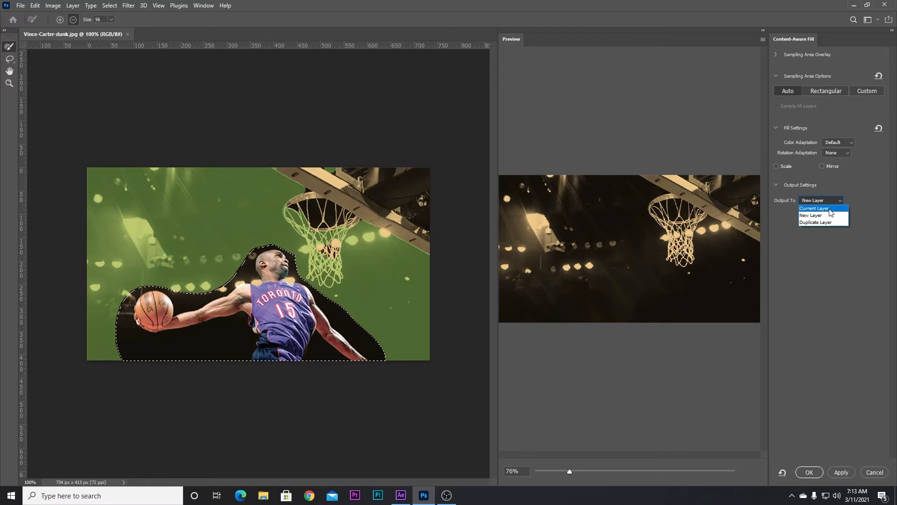
left_click(815, 216)
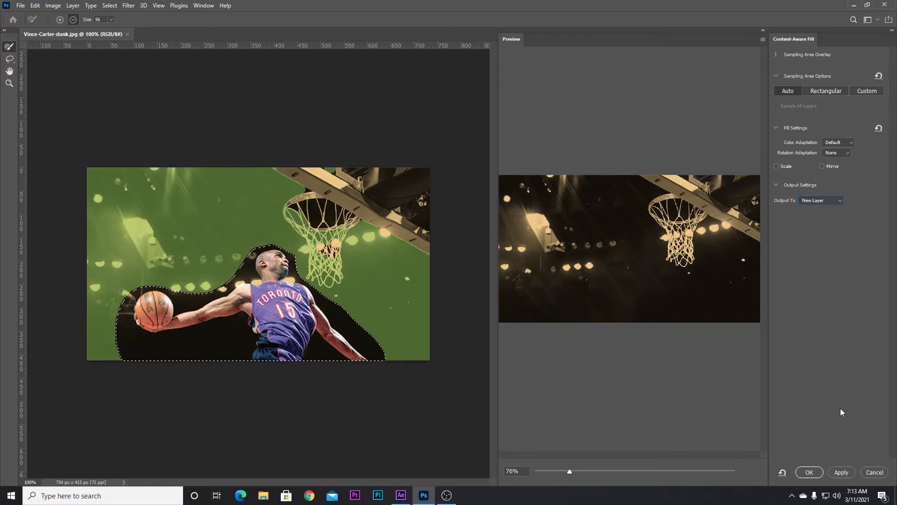
left_click(809, 471)
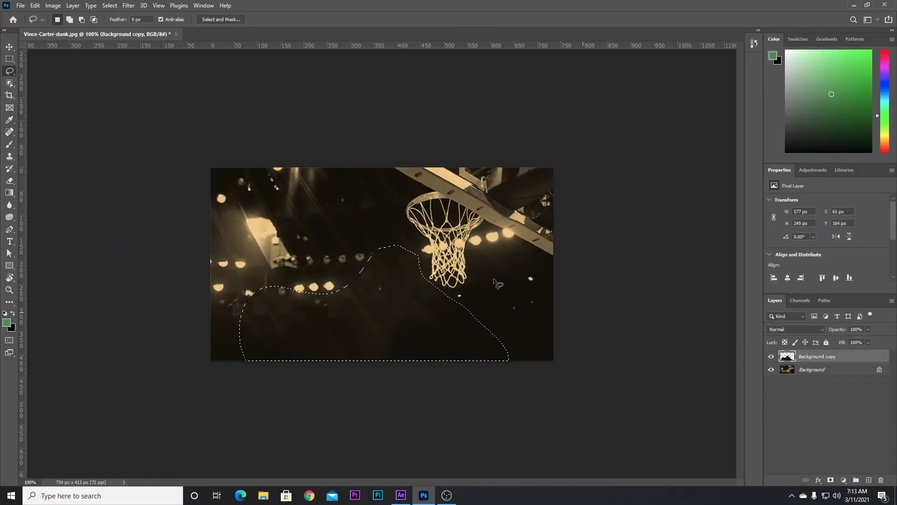
- Deselect, then duplicate the Background layer and place the copy at the top of the layer stack
left_click(499, 331)
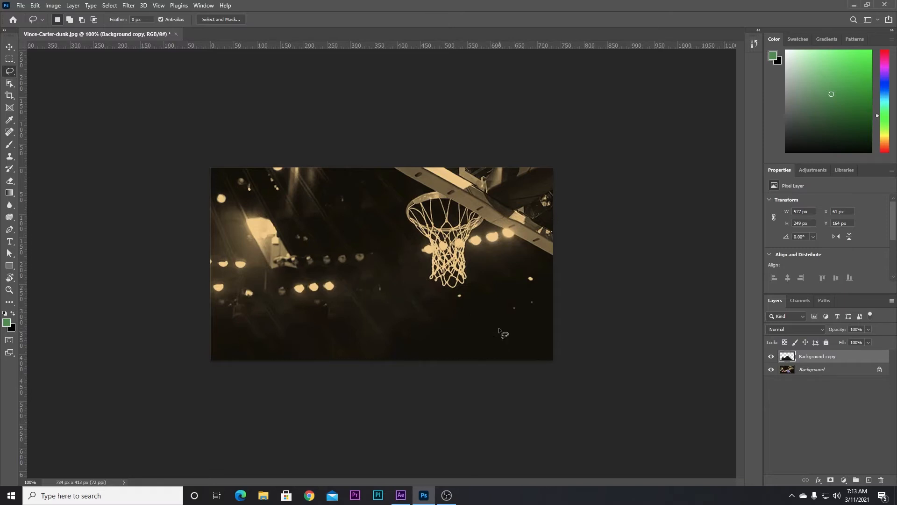
left_click(785, 372)
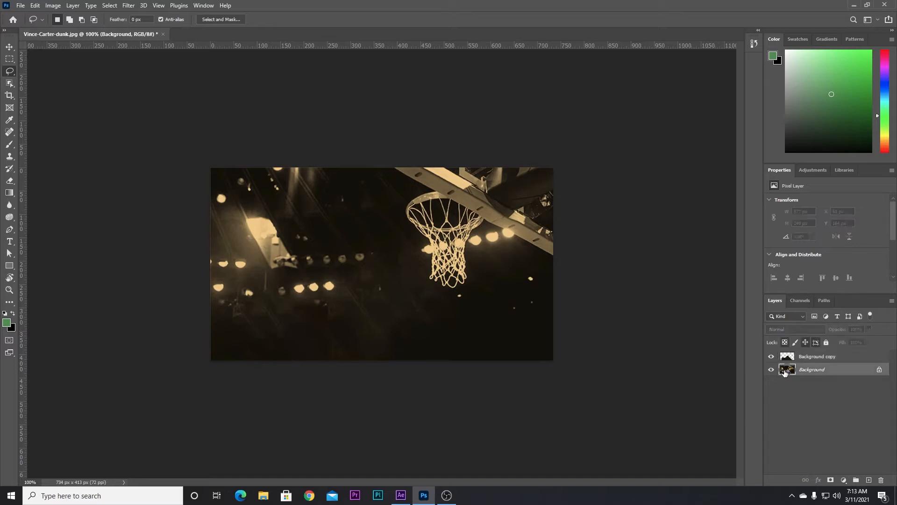
left_click_drag(785, 372, 786, 352)
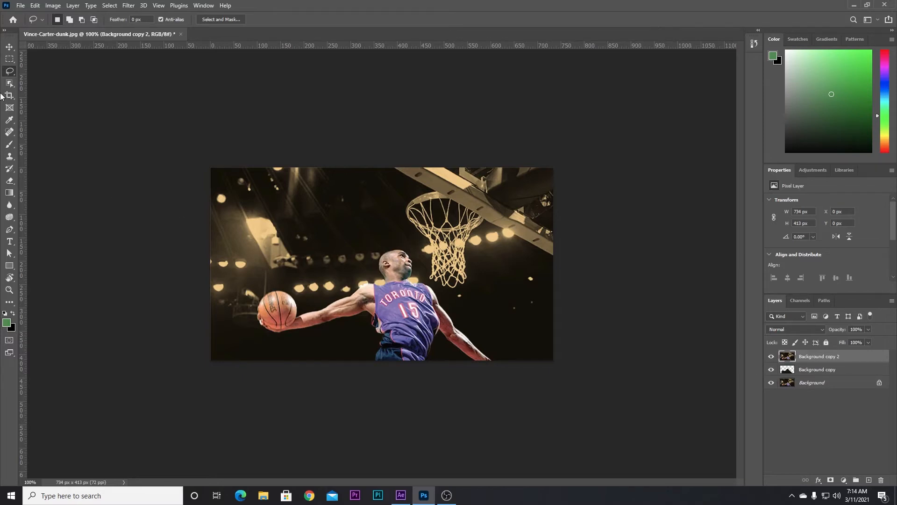
- Select the player with the Object Selection tool, subtracting a small area from the selection
left_click(9, 83)
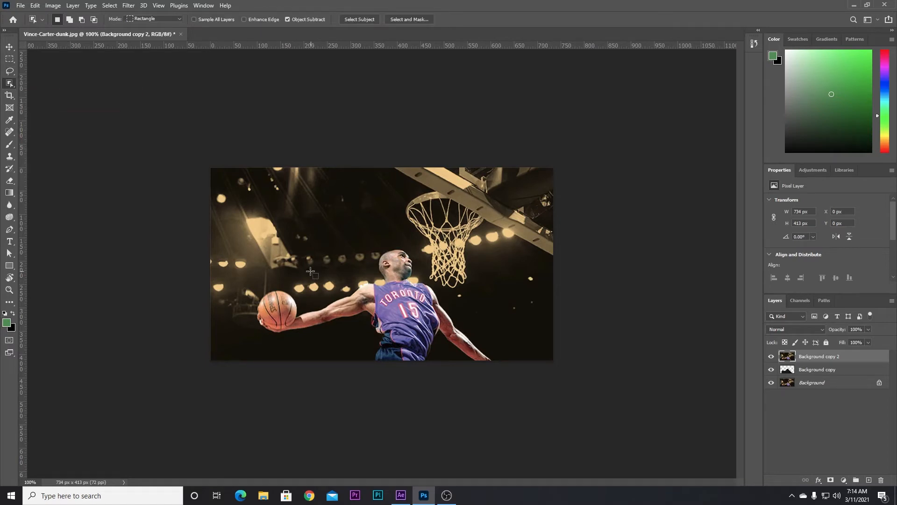
left_click_drag(248, 243, 510, 401)
key("alt")
left_click_drag(375, 279, 383, 285)
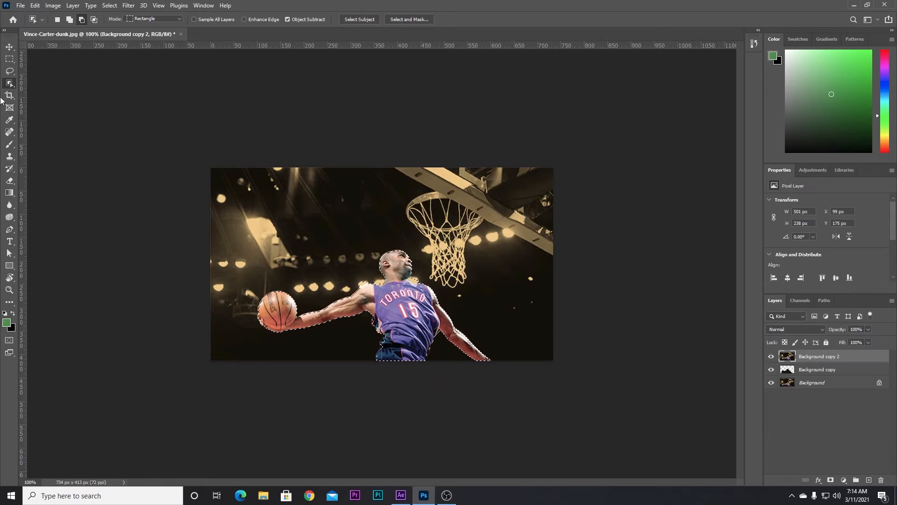
- Refine the player selection with the Magic Wand, enabling Contiguous and setting tolerance to 60
right_click(10, 85)
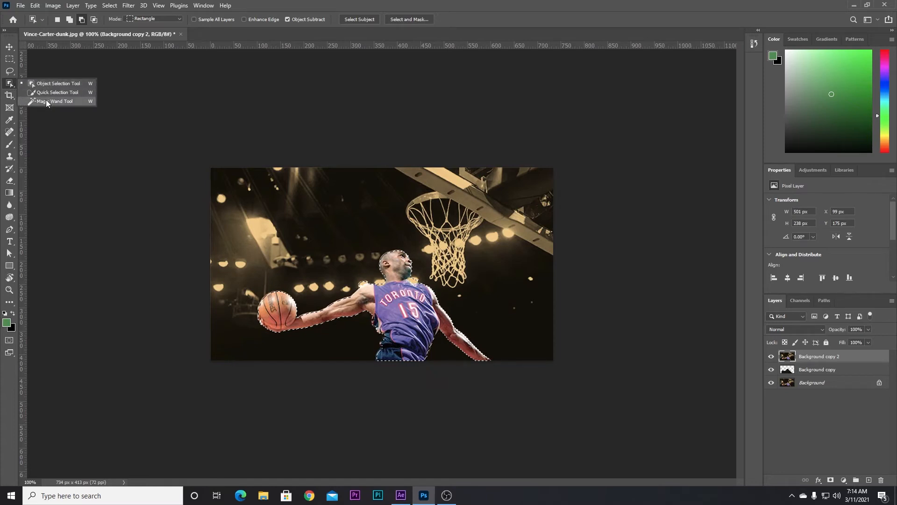
left_click(46, 100)
left_click(413, 281, "alt")
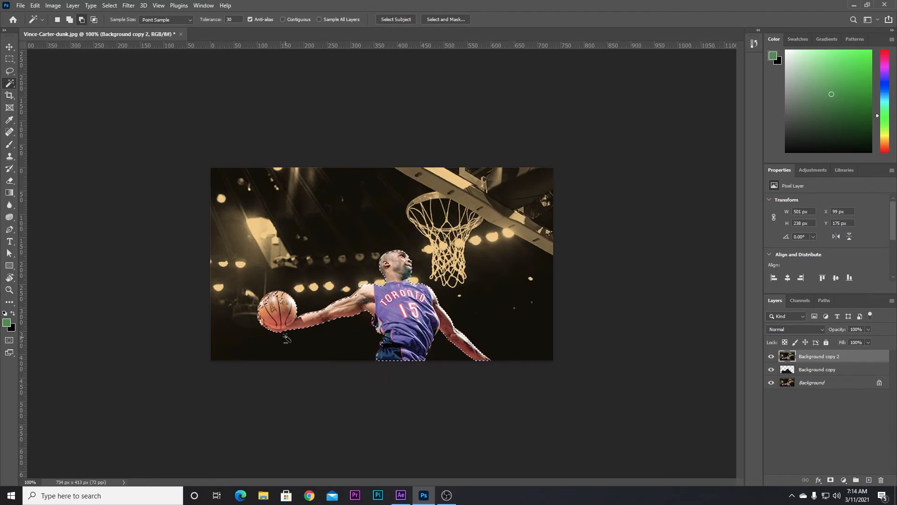
left_click(298, 290, "shift")
left_click(283, 19)
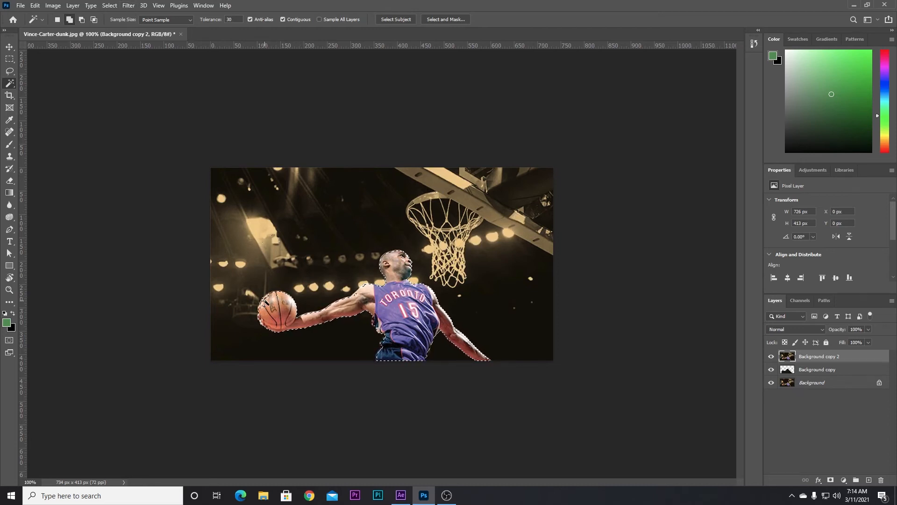
left_click(226, 20)
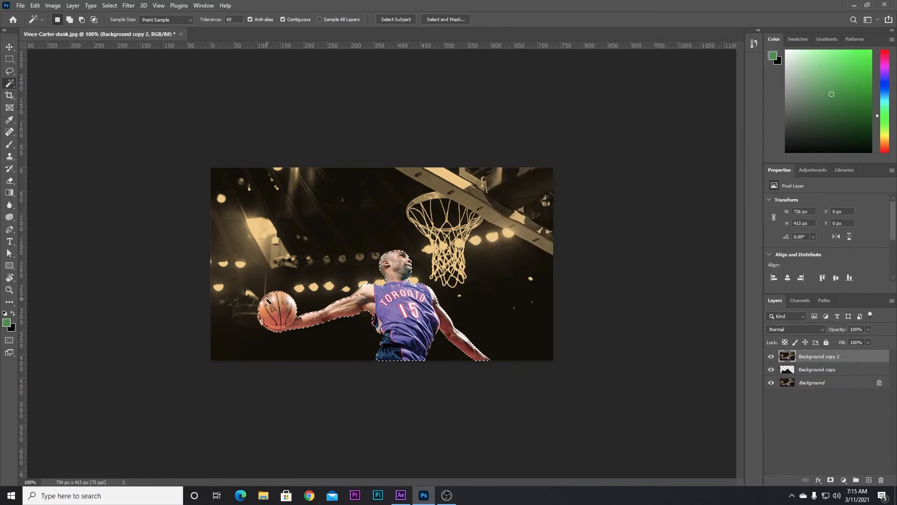
key("shift")
key("alt")
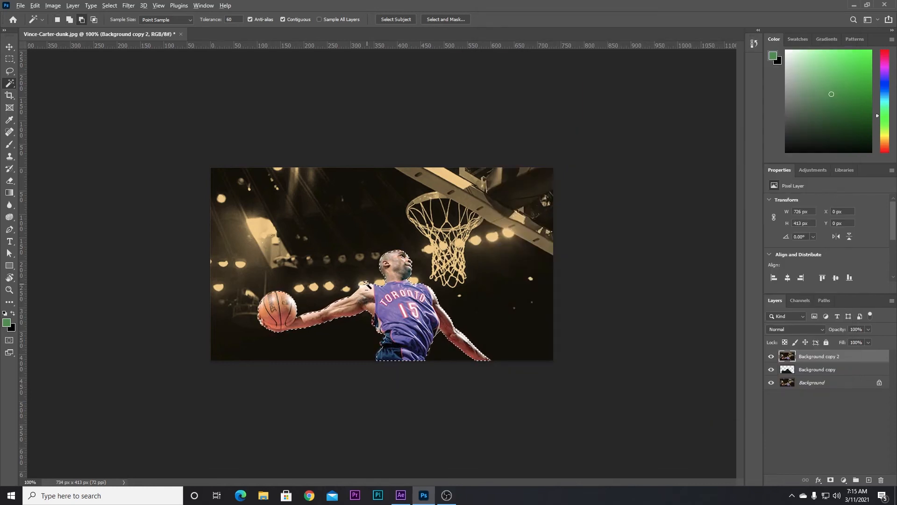
key("alt")
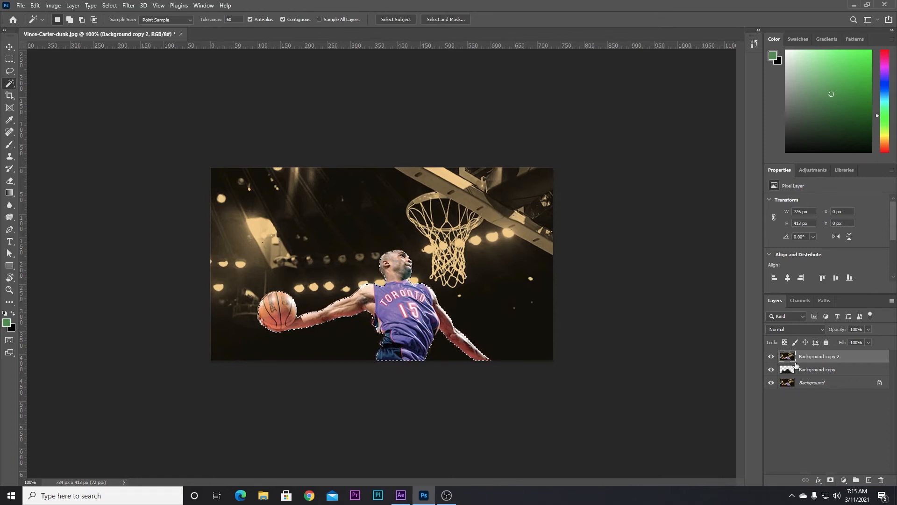
- Add a layer mask from the selection to the top layer and toggle that layer's visibility to compare
left_click(831, 481)
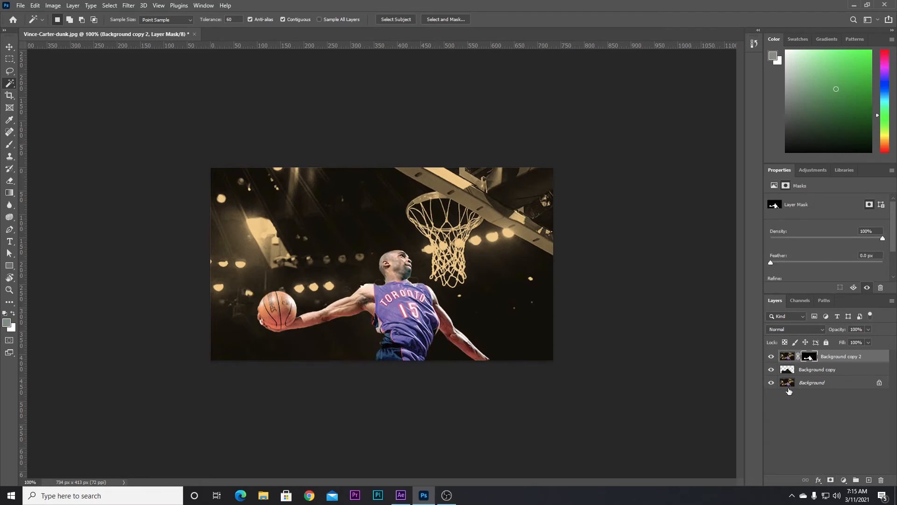
left_click(771, 357)
left_click(771, 358)
left_click(771, 357)
left_click(770, 358)
- Save the document as the Photoshop file Vince-Carter-dunk on the Desktop, replacing the existing file
left_click(22, 6)
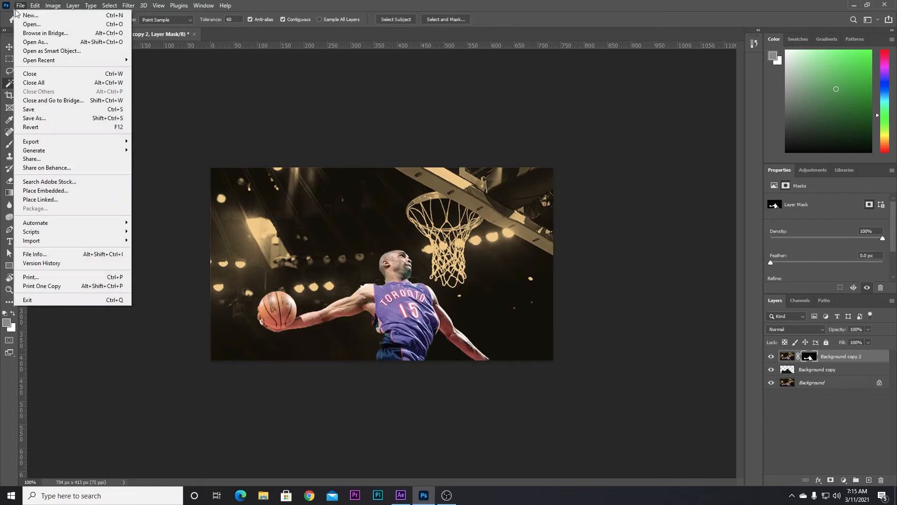
left_click(48, 123)
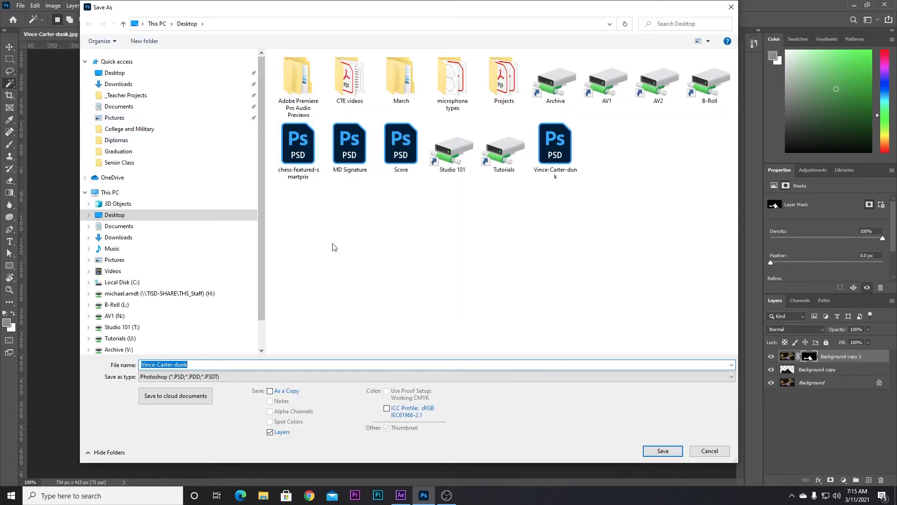
left_click(559, 143)
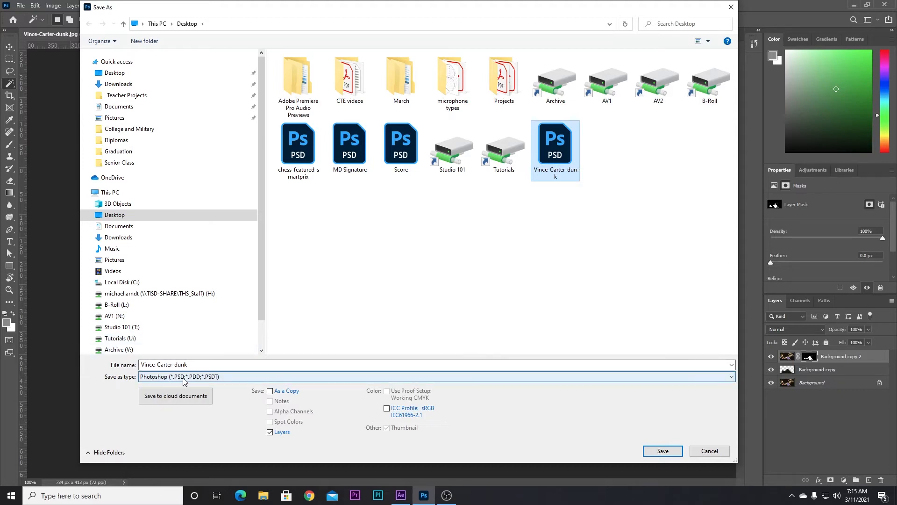
left_click(671, 455)
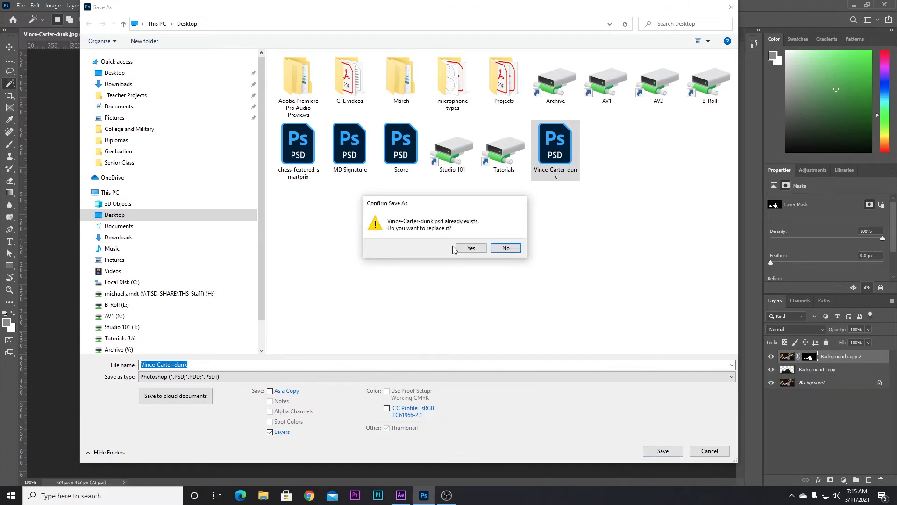
left_click(472, 250)
left_click(540, 143)
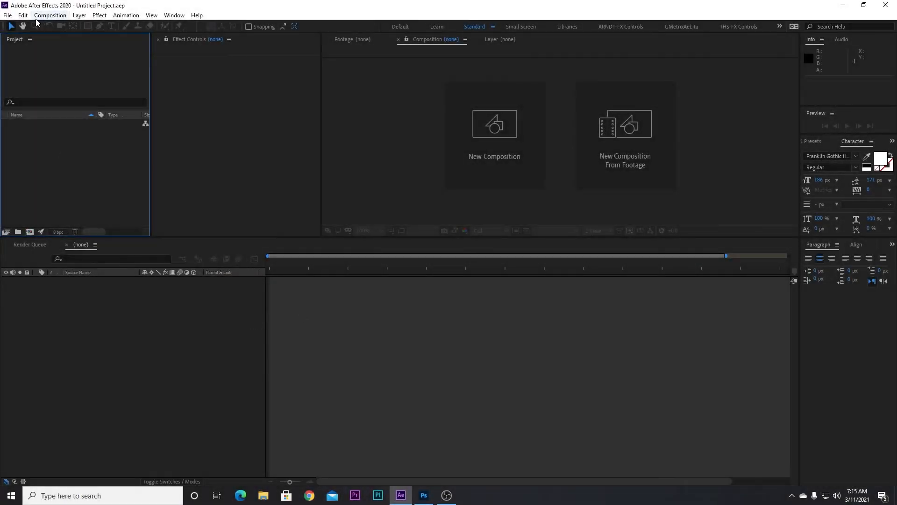
- In After Effects, open the Import File dialog and pick the Vince-Carter-dunk PSD on the Desktop
left_click(7, 15)
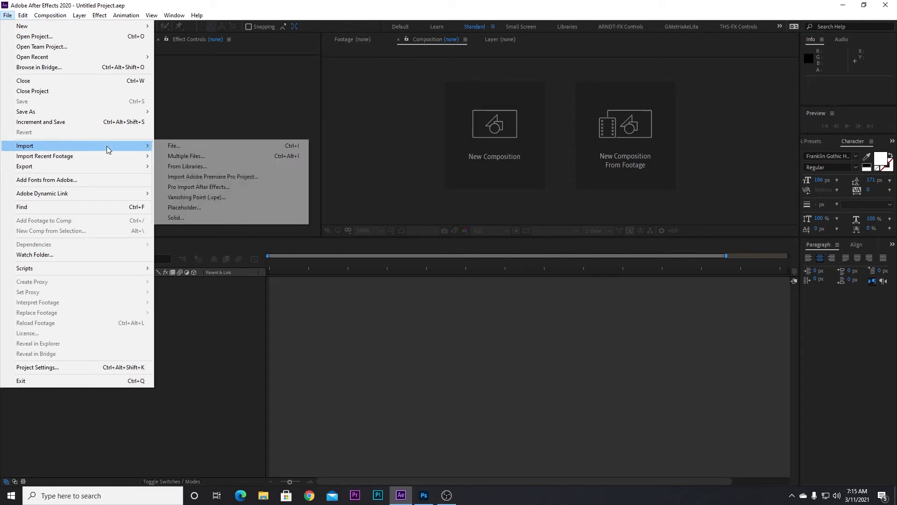
left_click(173, 146)
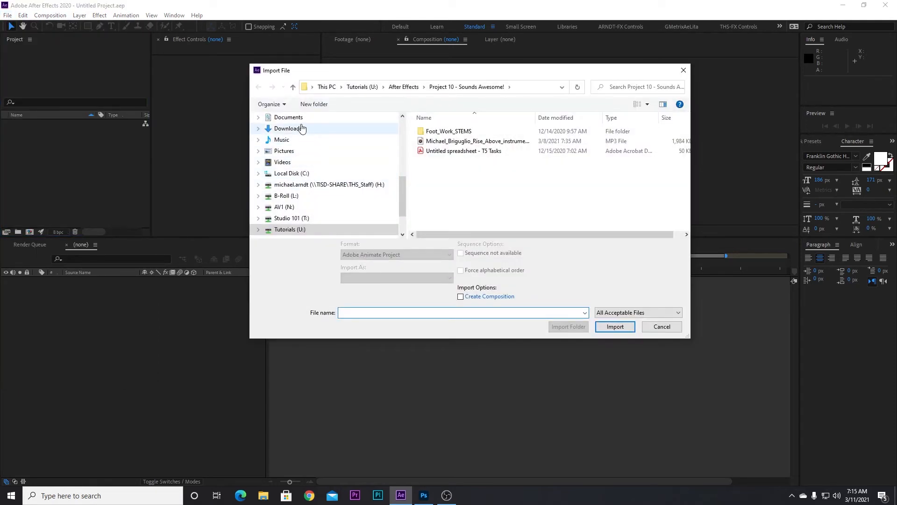
scroll(321, 167, "up", 1)
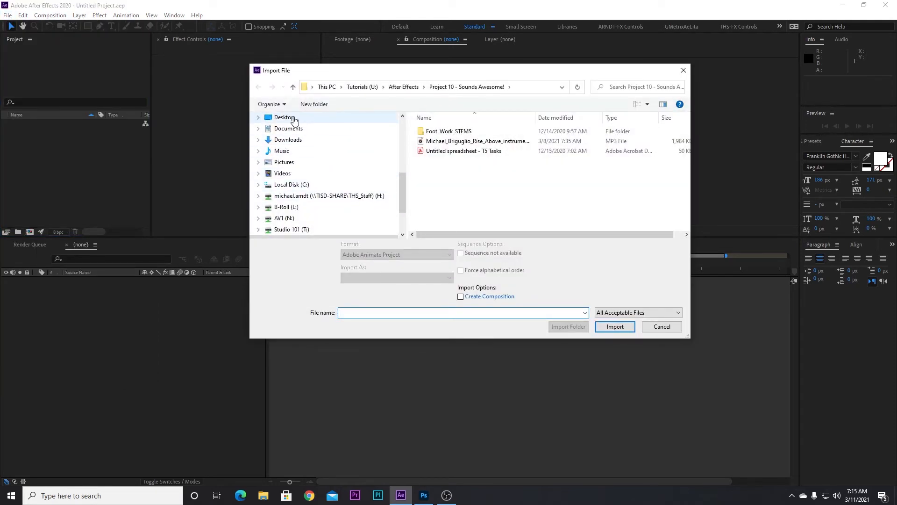
left_click(292, 118)
scroll(602, 200, "down", 1)
scroll(603, 200, "down", 4)
scroll(604, 199, "up", 1)
scroll(604, 198, "down", 4)
scroll(604, 198, "down", 1)
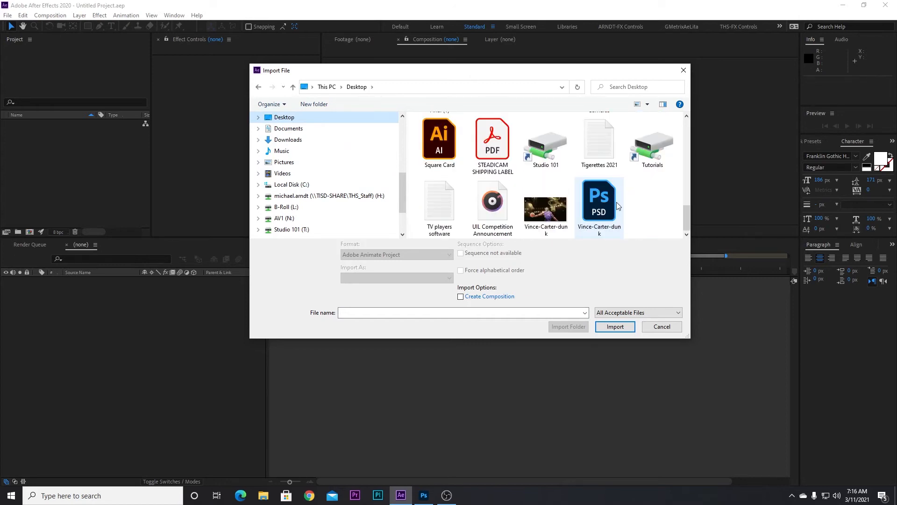
left_click(615, 205)
- Import the PSD as a Composition with editable layer styles
left_click(613, 322)
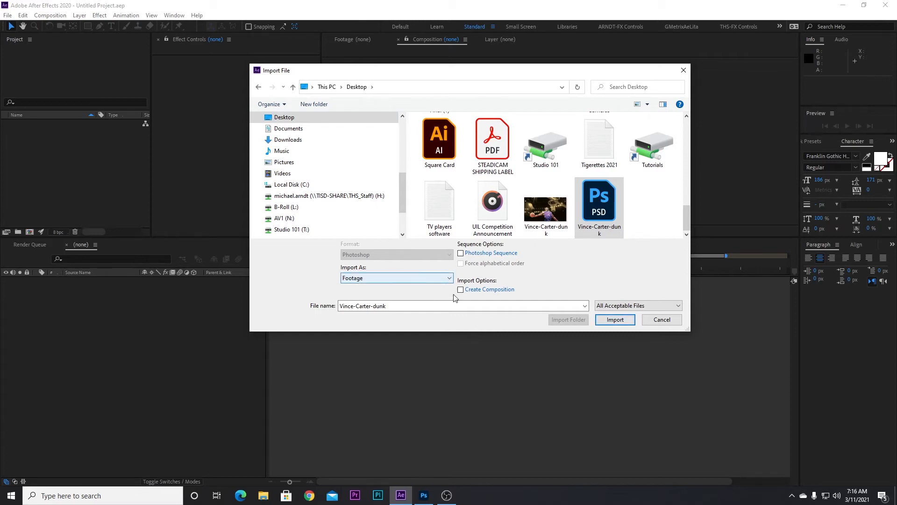
left_click(503, 290)
left_click(615, 320)
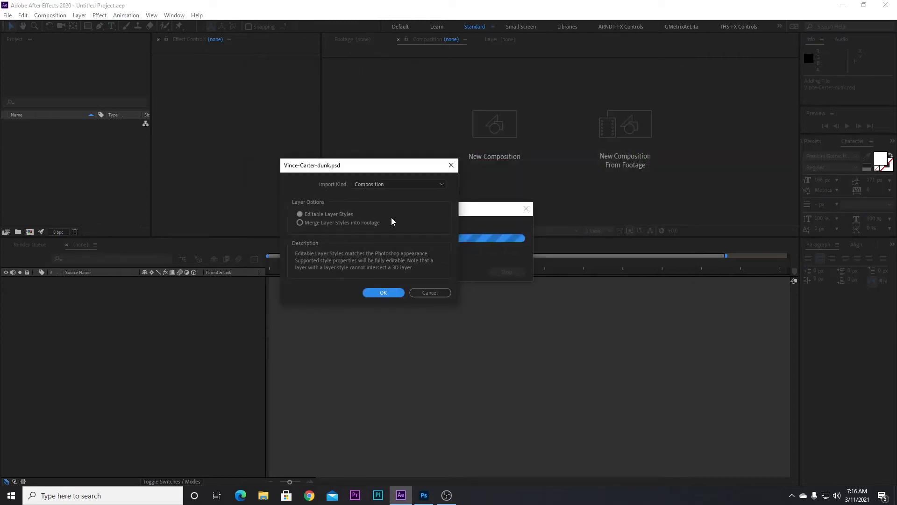
left_click(380, 293)
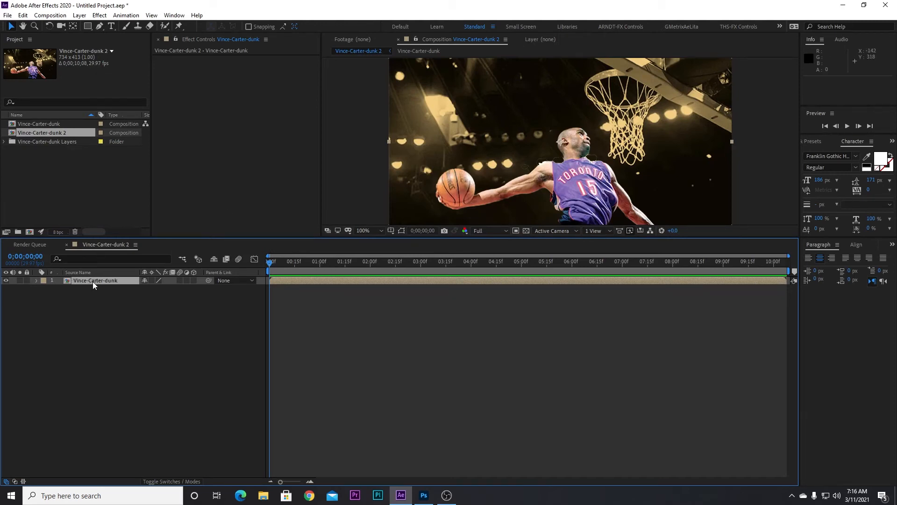
- Open the Vince-Carter-dunk composition and toggle the top layer's visibility to check it
double_click(68, 283)
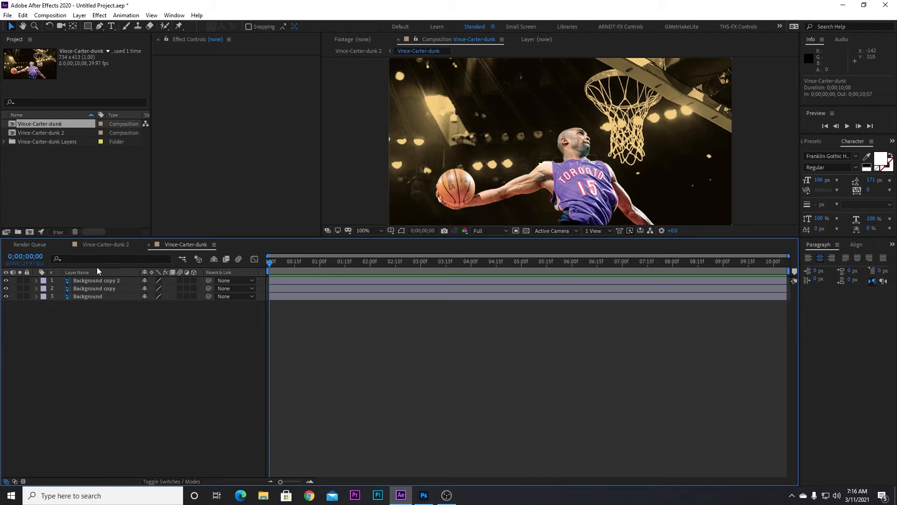
left_click(85, 282)
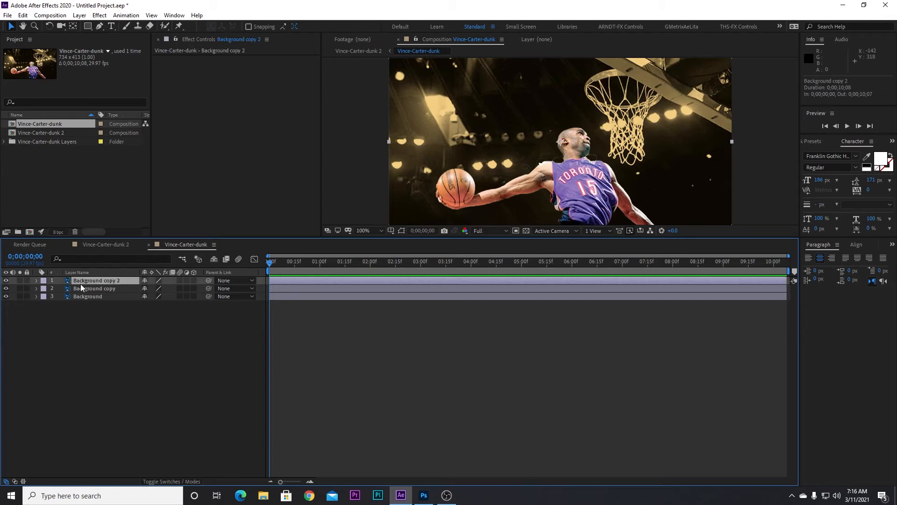
left_click(6, 280)
left_click(6, 280)
- Rename the Background copy 2 layer as Vince
right_click(78, 283)
left_click(100, 274)
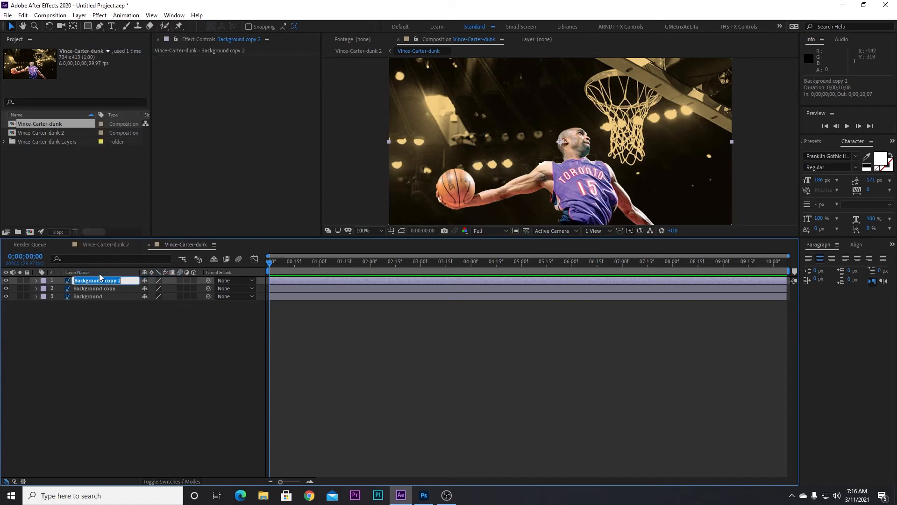
type("Vince")
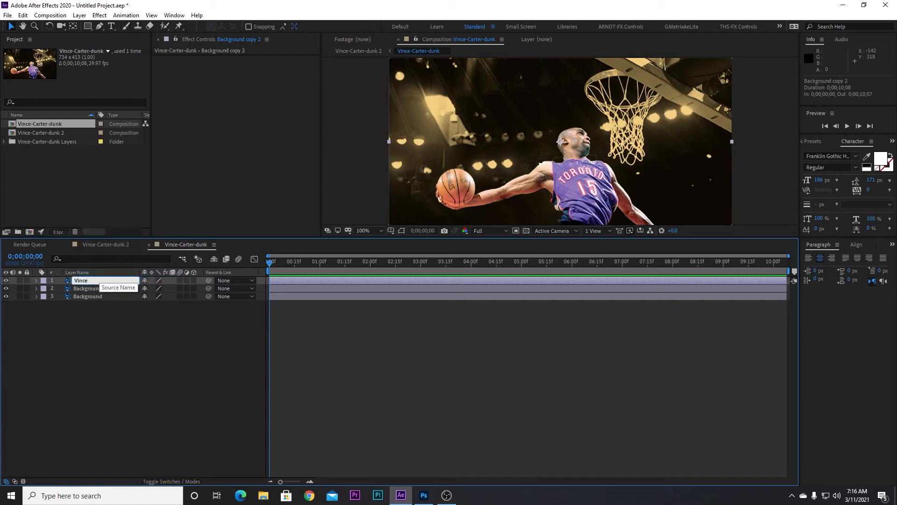
key("Return")
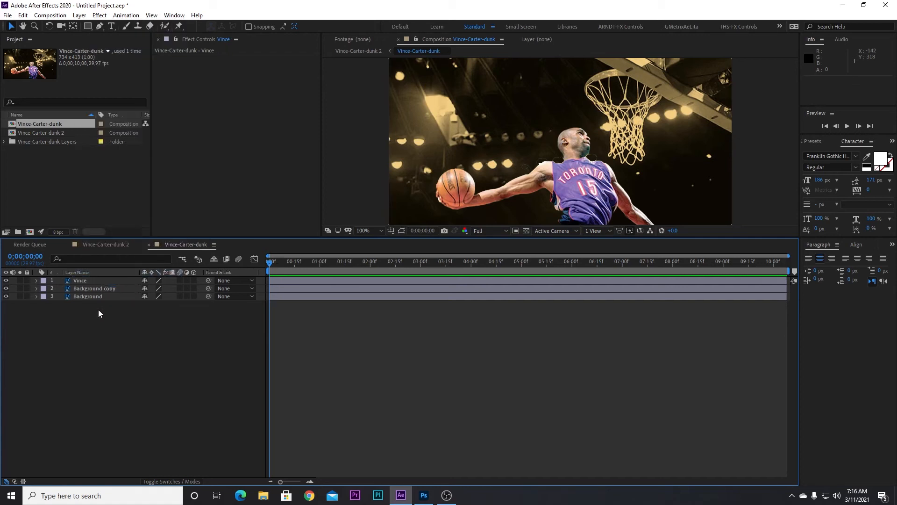
- Select the Vince layer and place a Puppet Position pin at the player's waist
left_click(90, 283)
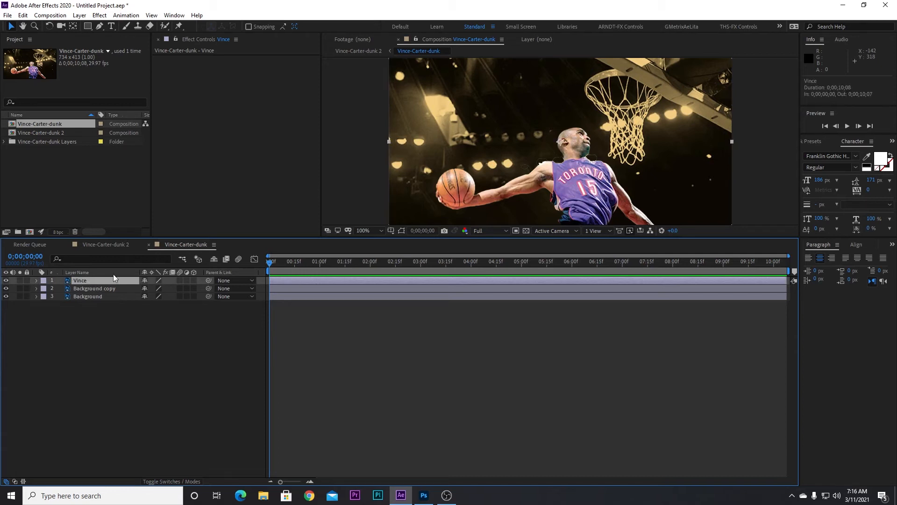
left_click(180, 27)
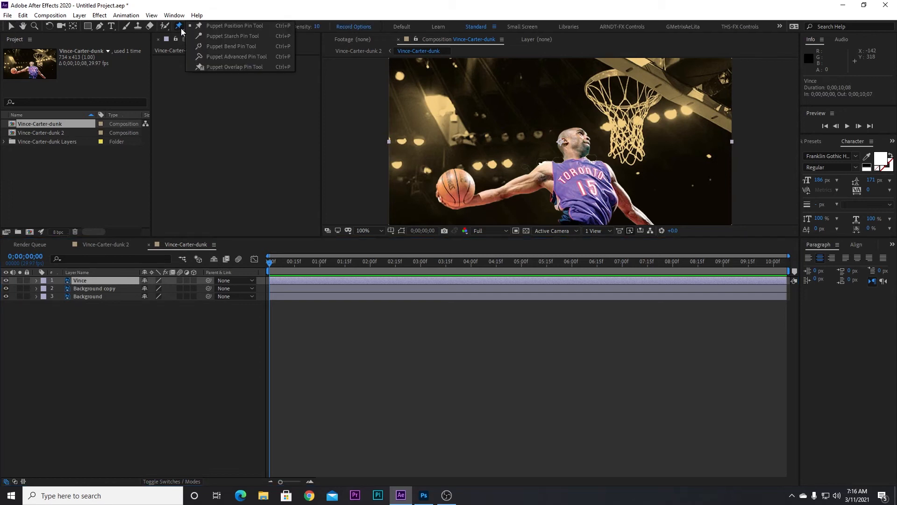
left_click(238, 26)
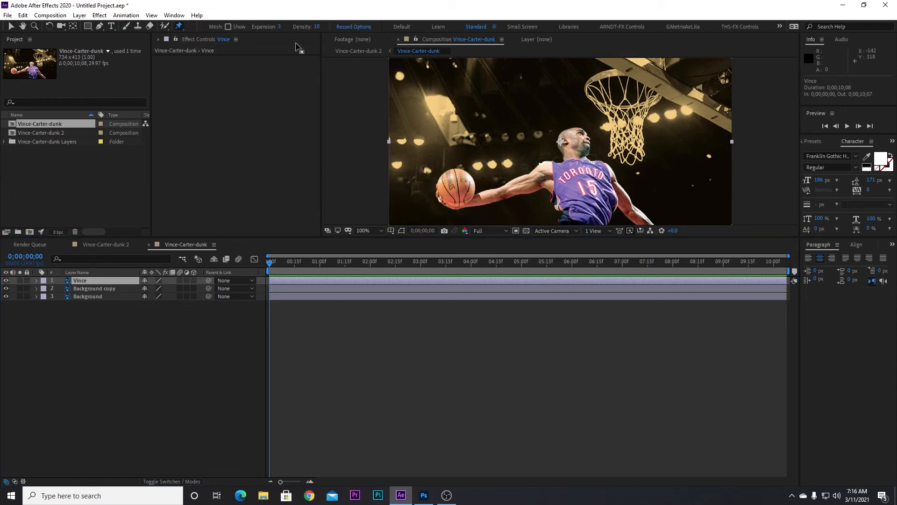
left_click(590, 219)
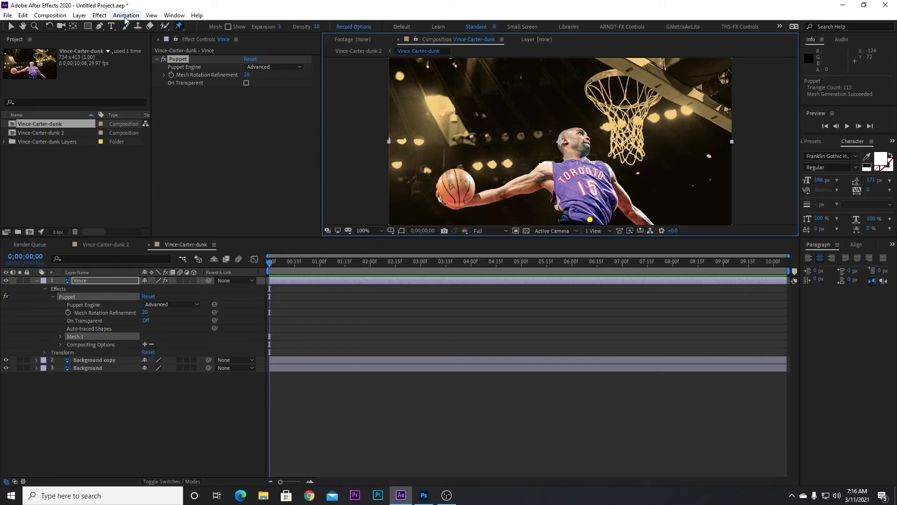
- Switch to the Puppet Starch Pin Tool and add starch pins along the player's ball-holding arm
left_click(178, 27)
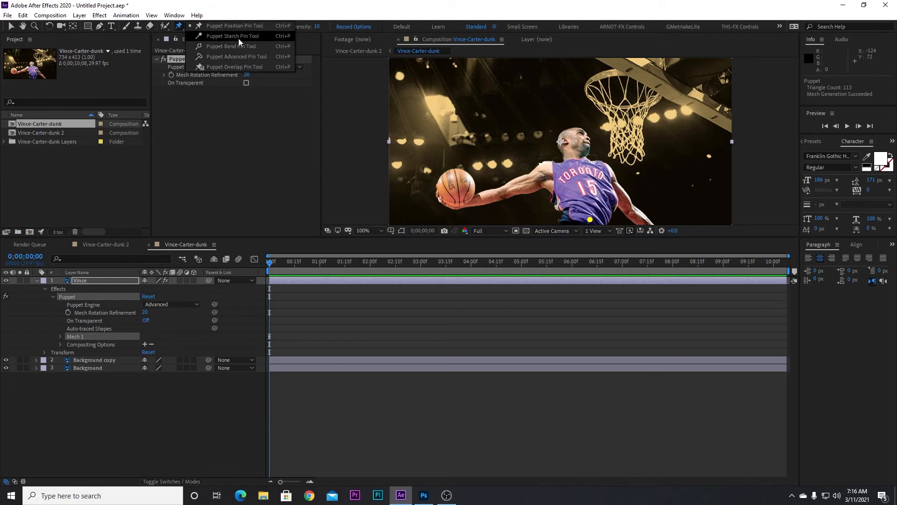
left_click(238, 37)
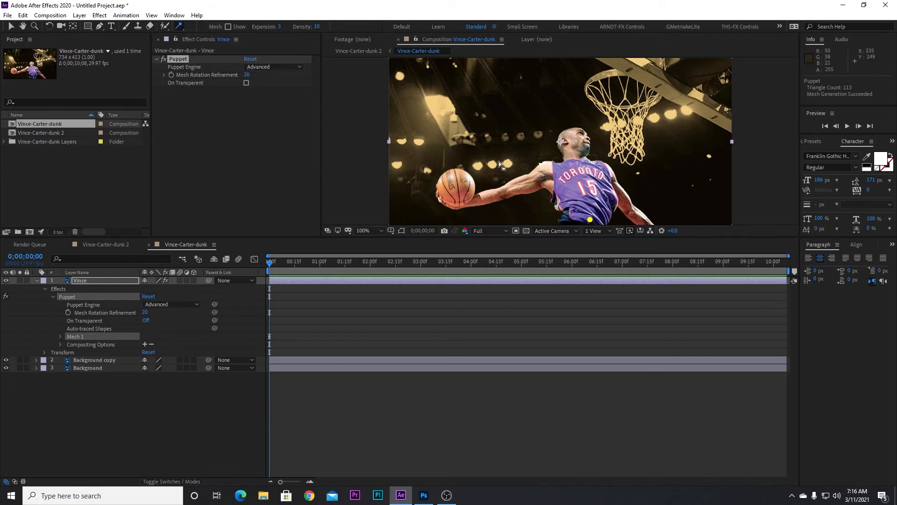
left_click(519, 186)
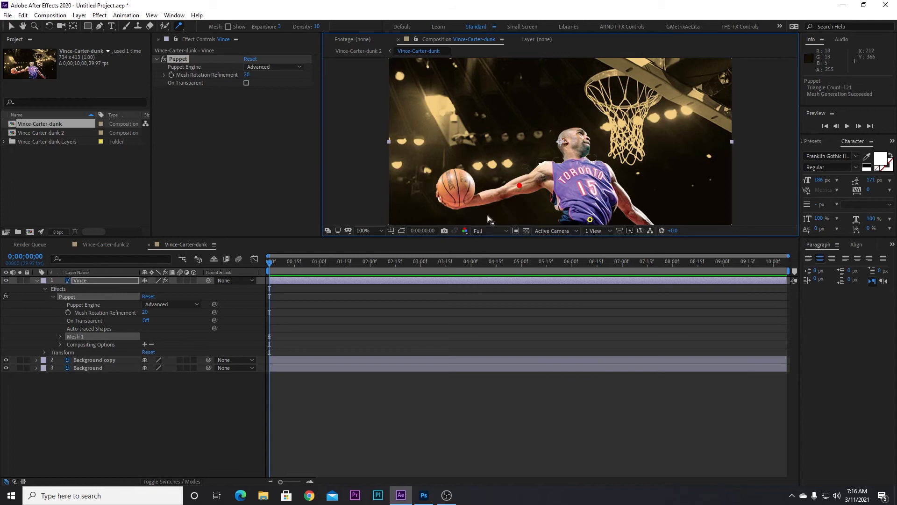
left_click(482, 196)
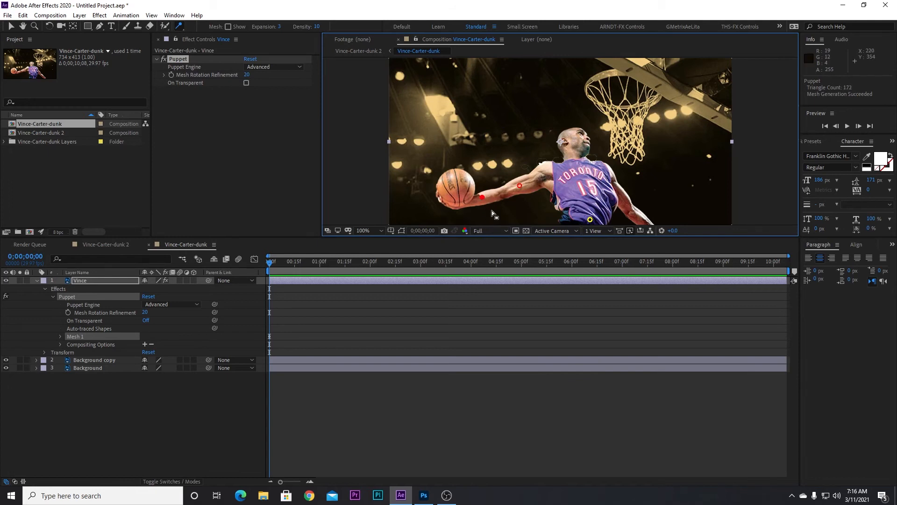
- Show the puppet mesh and add starch pins on the player's chest and other arm
left_click(228, 26)
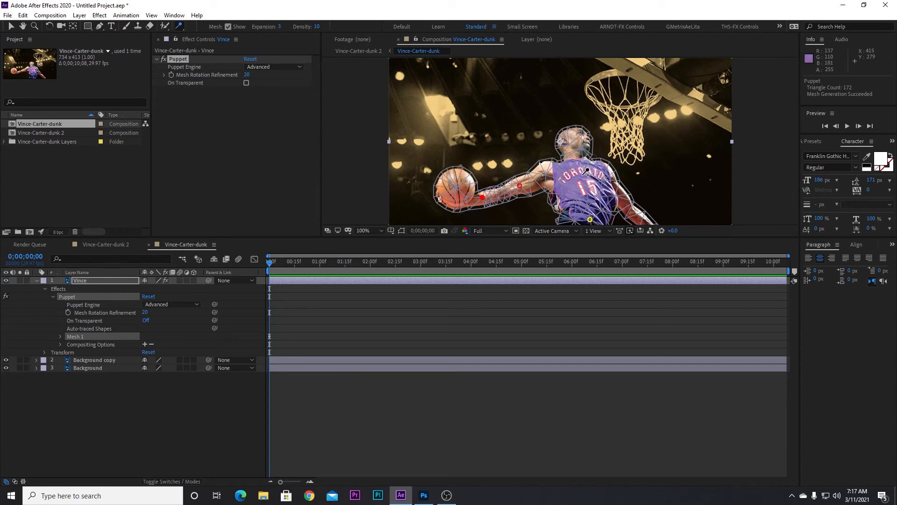
left_click(583, 172)
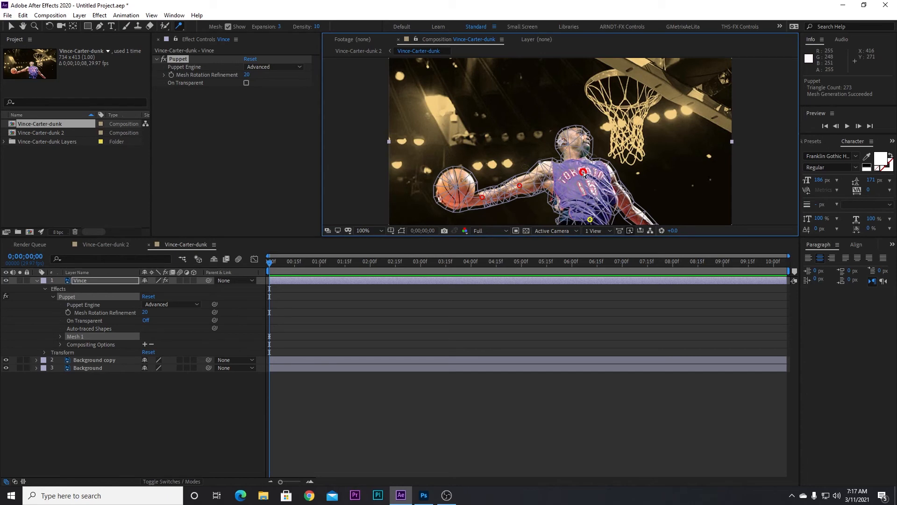
left_click(622, 197)
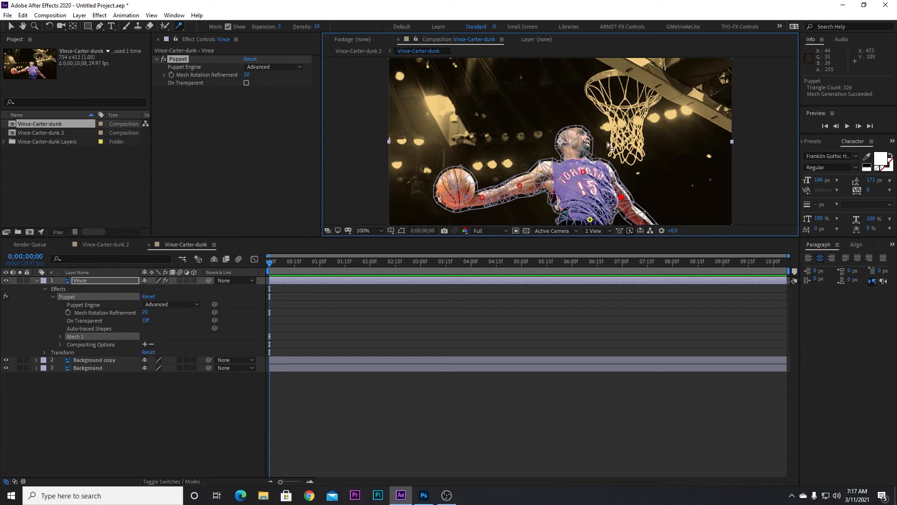
- Switch to the Puppet Bend Pin Tool and add bend pins at the shoulder, elbow, hand, other arm and neck
left_click(179, 27)
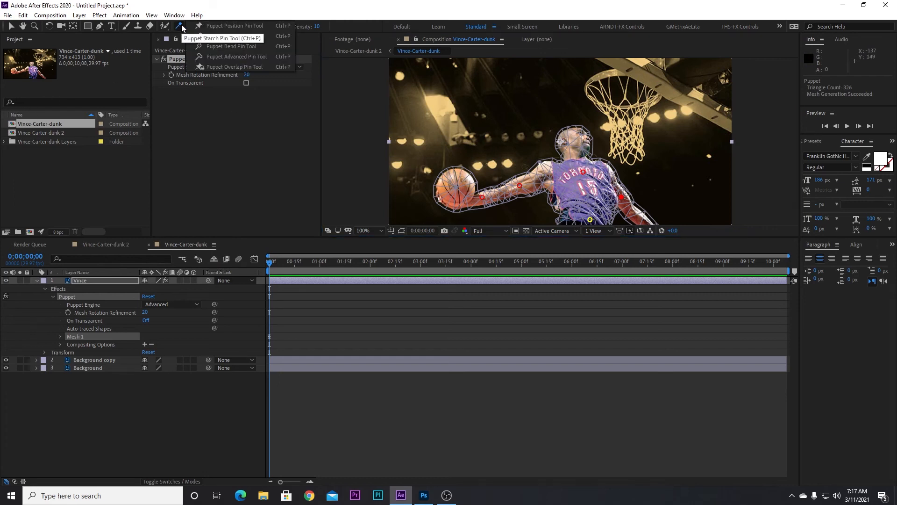
left_click(238, 46)
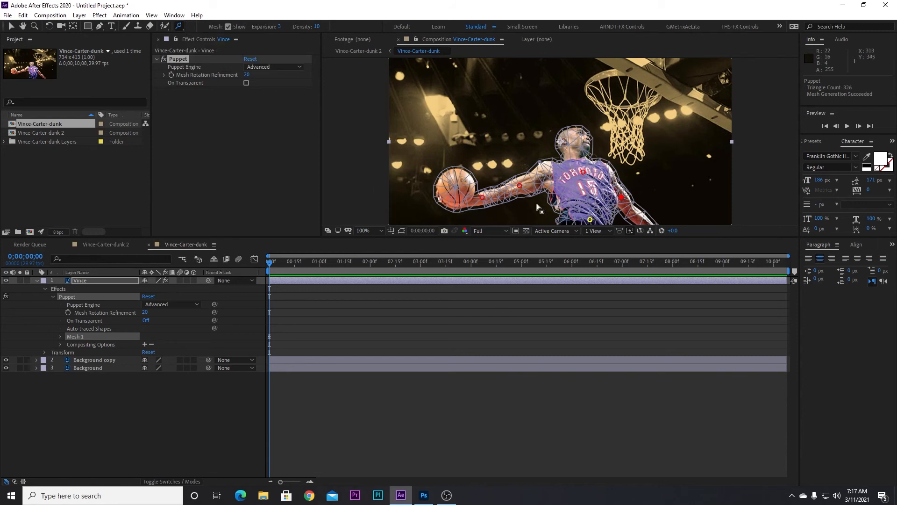
left_click(549, 172)
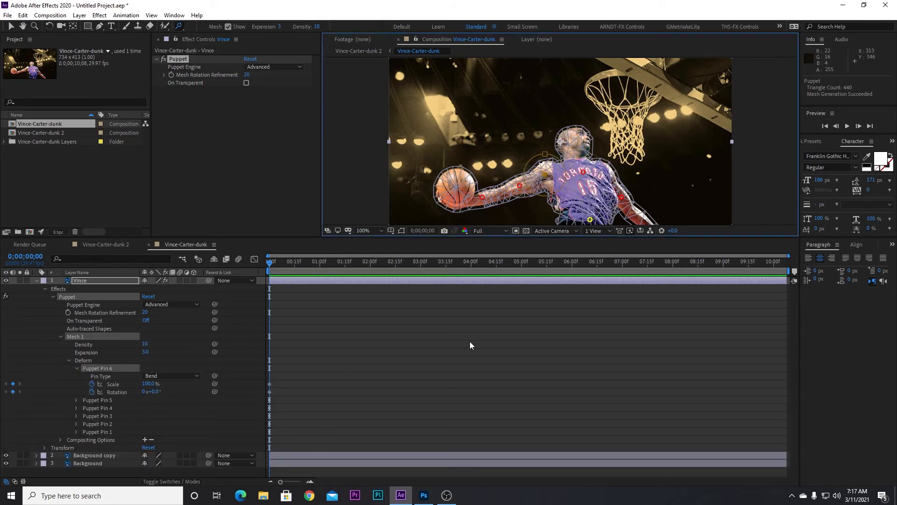
left_click(505, 188)
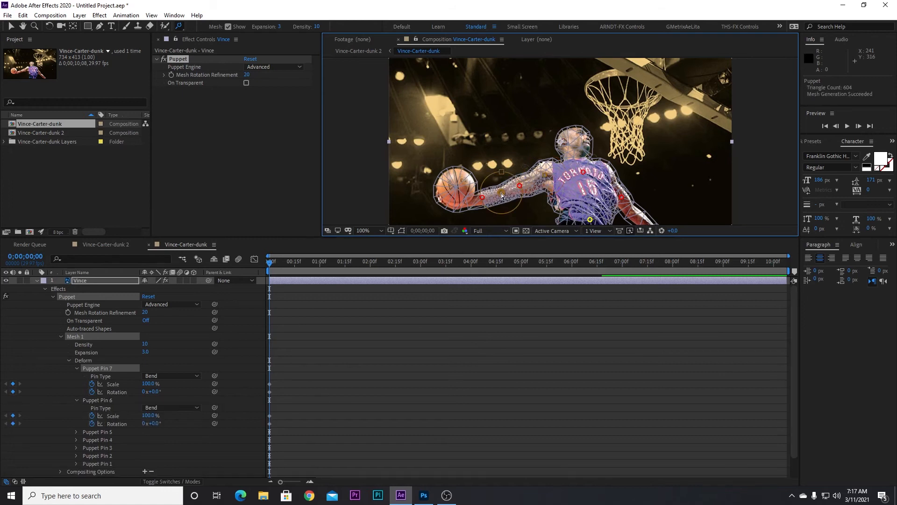
left_click(460, 203)
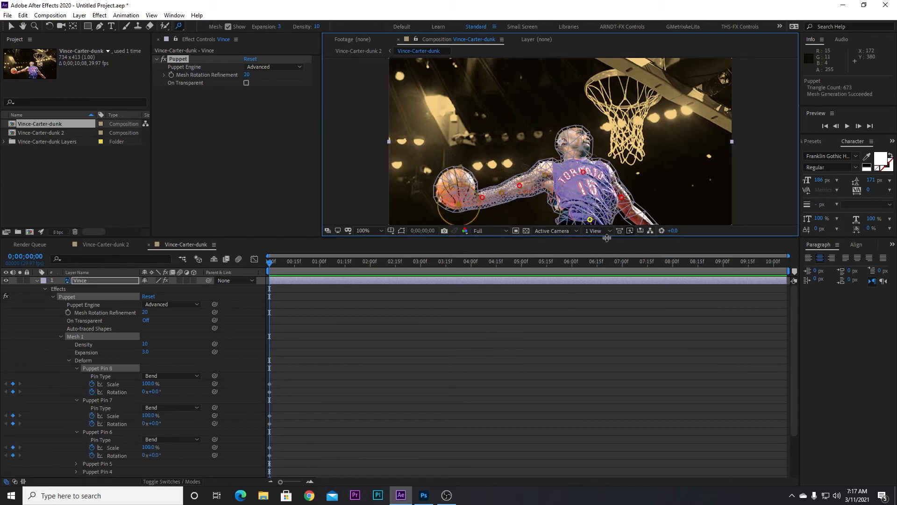
left_click(633, 211)
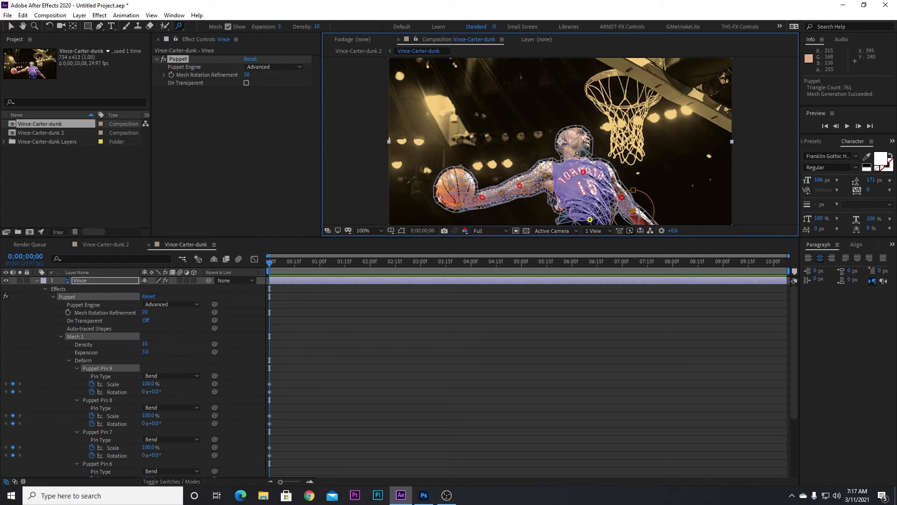
left_click(576, 156)
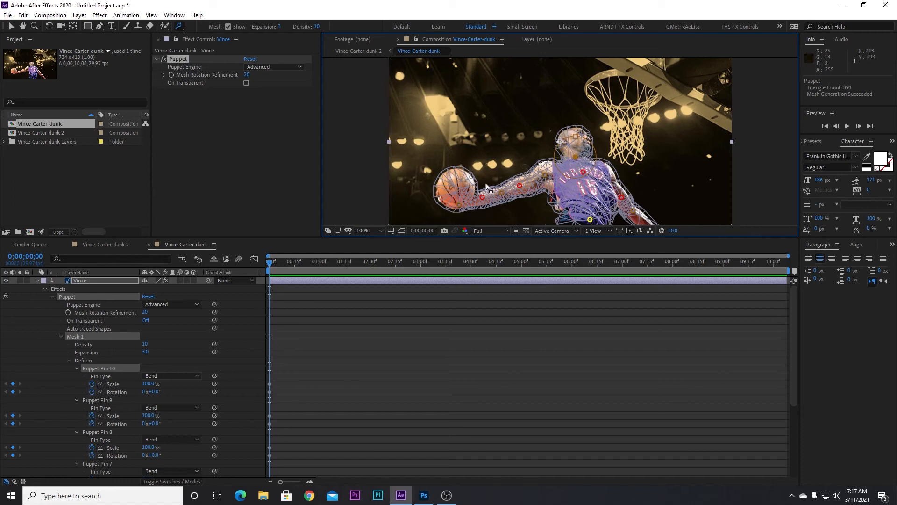
- Hide the puppet mesh and move the current time to the end of the composition, 0;00;10;07
left_click(228, 27)
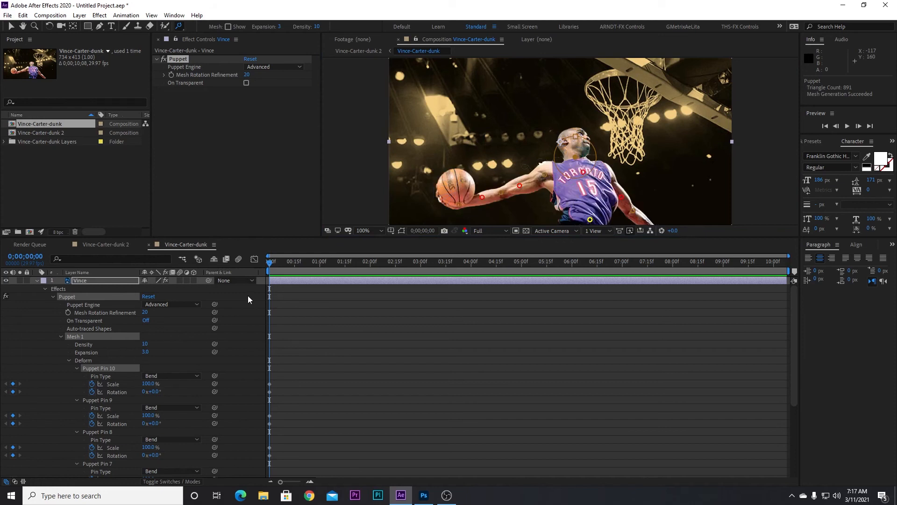
scroll(273, 318, "down", 4)
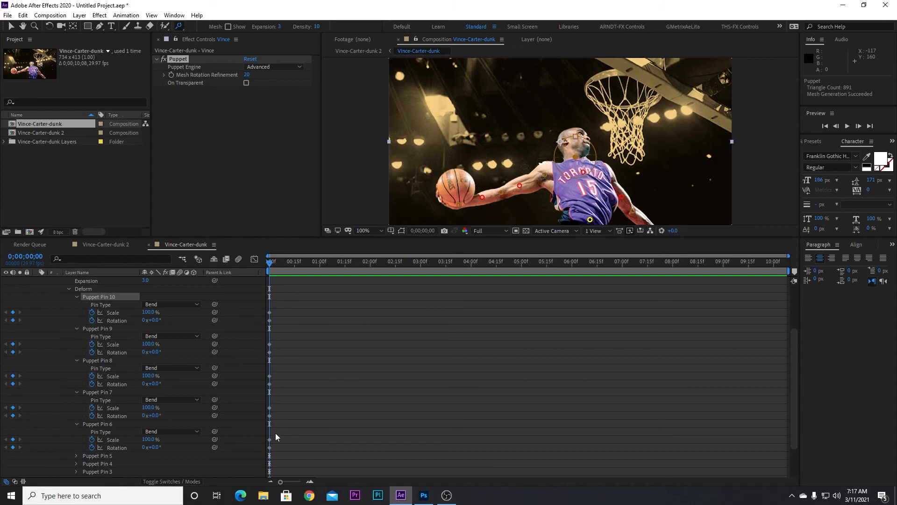
left_click_drag(270, 264, 280, 264)
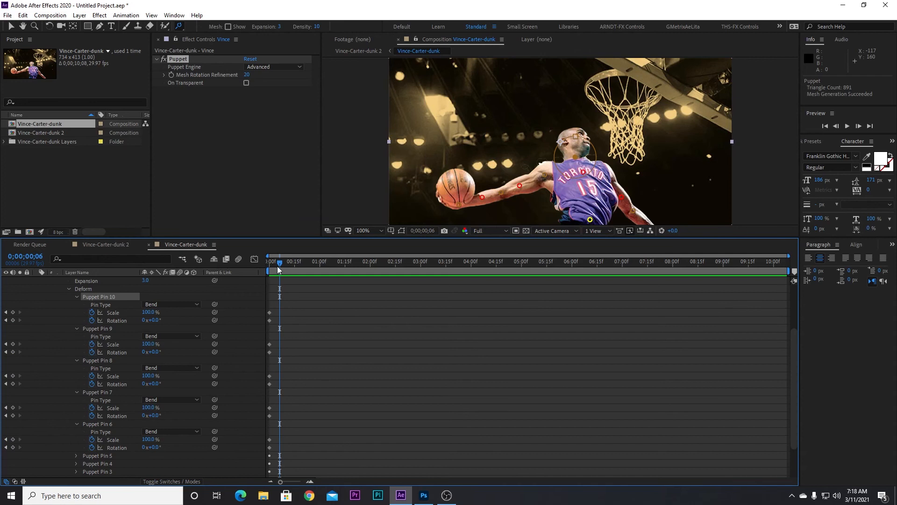
left_click_drag(284, 265, 787, 313)
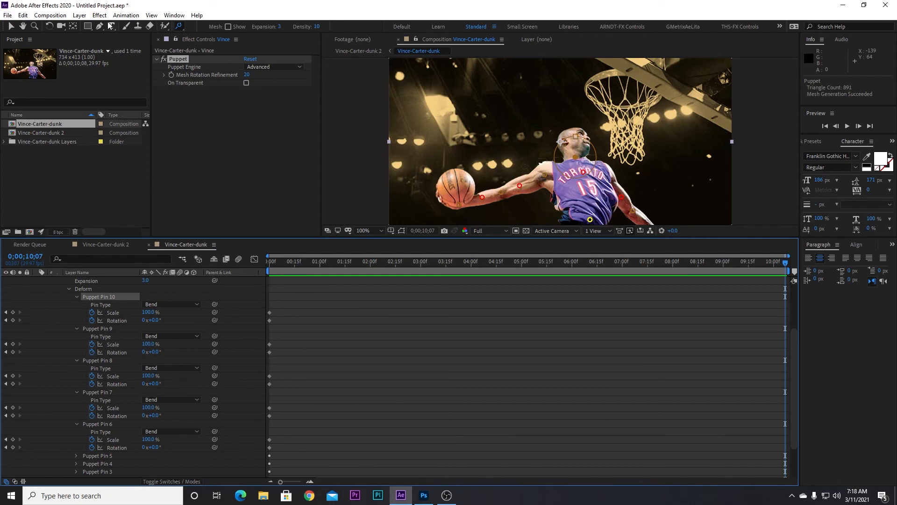
- With the Selection tool, nudge the waist position pin right and rotate the neck bend pin about 4.4°
left_click(11, 26)
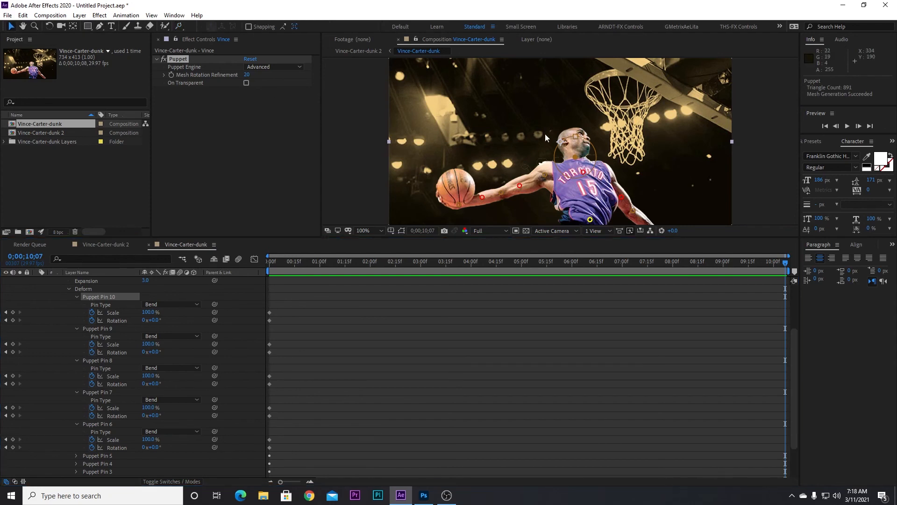
left_click(590, 220)
left_click_drag(590, 220, 598, 221)
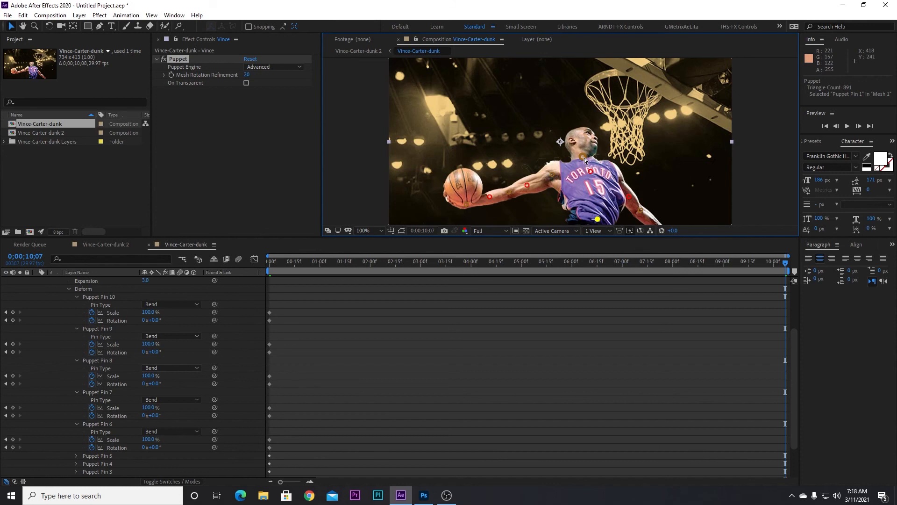
left_click(581, 139)
left_click_drag(582, 139, 569, 138)
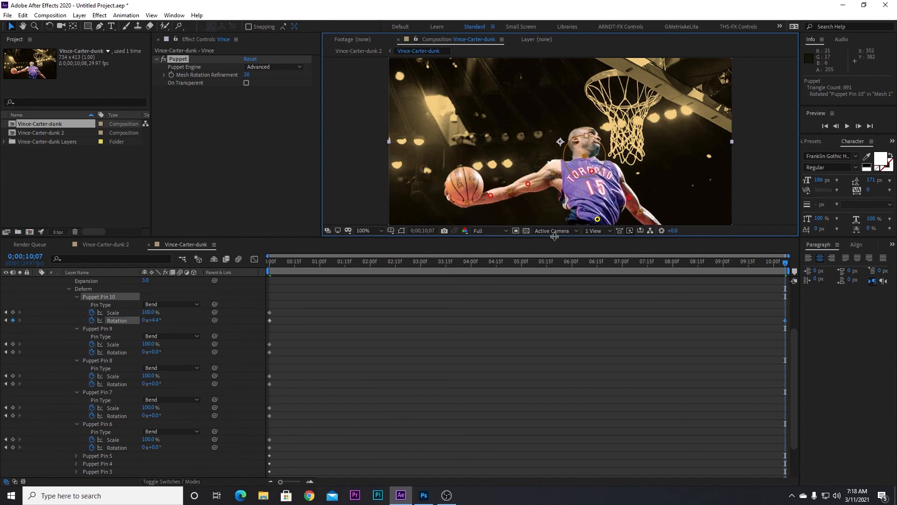
- Rotate the bend pins on the far arm and the shoulder, about 9.2° and 3.2°
left_click(641, 212)
left_click_drag(660, 205, 664, 213)
left_click(551, 172)
left_click_drag(541, 167, 533, 162)
- Rotate the elbow and hand bend pins about 30° each to lift the ball upward
left_click(511, 186)
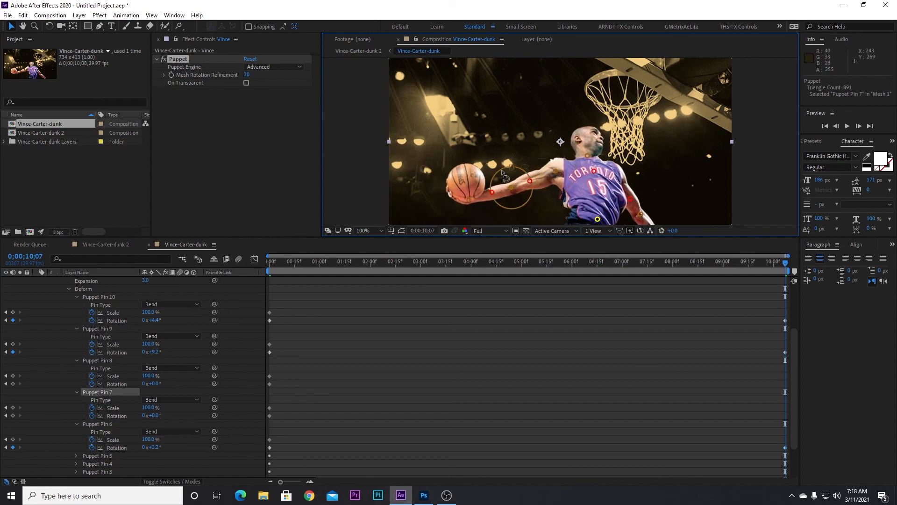
left_click_drag(500, 169, 494, 171)
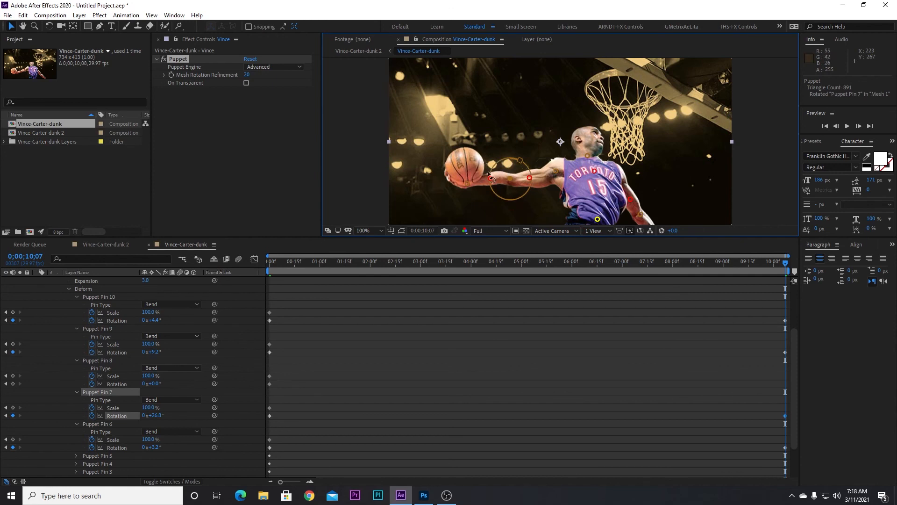
left_click(465, 182)
left_click_drag(457, 168, 464, 158)
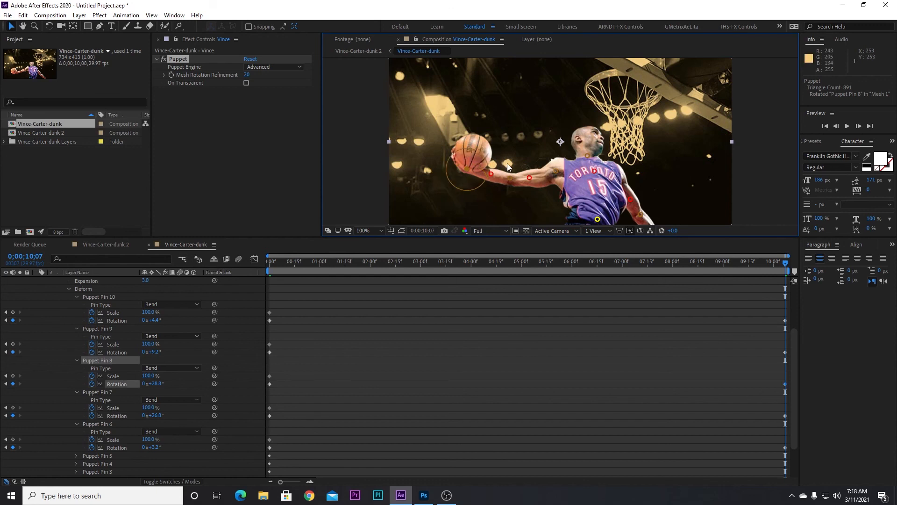
left_click(511, 178)
left_click_drag(500, 163, 459, 149)
left_click(470, 168)
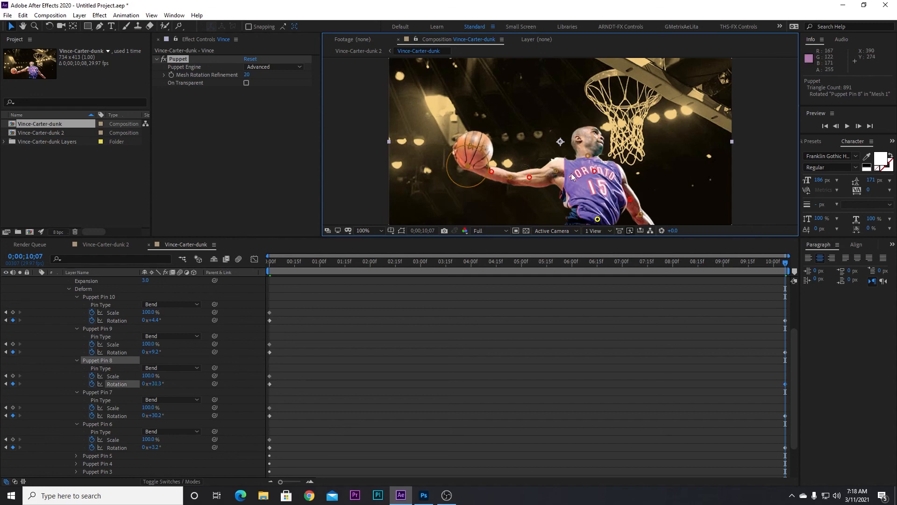
- Return the time indicator to the start and preview the puppet animation
left_click_drag(786, 265, 178, 286)
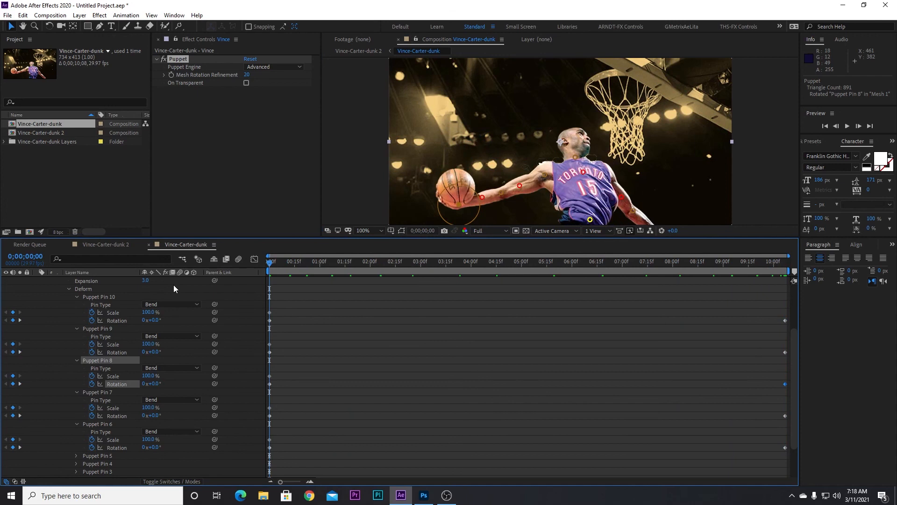
key("space")
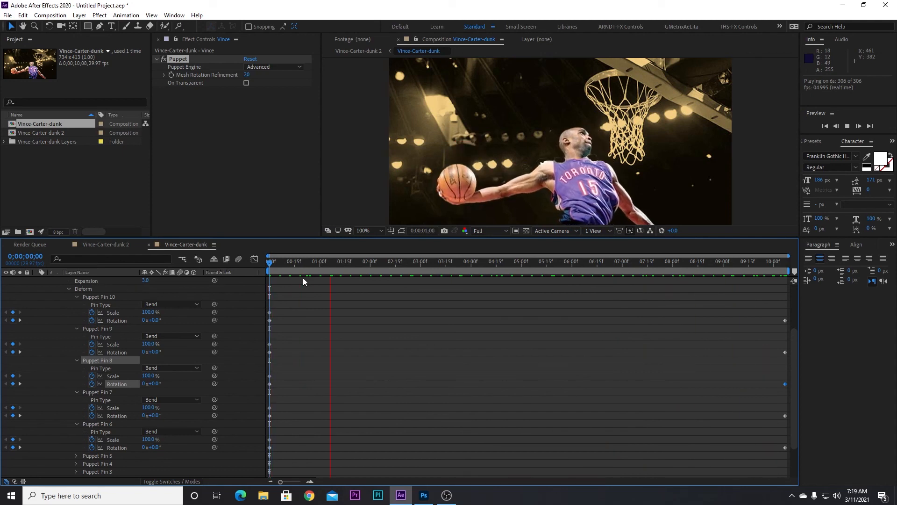
key("space")
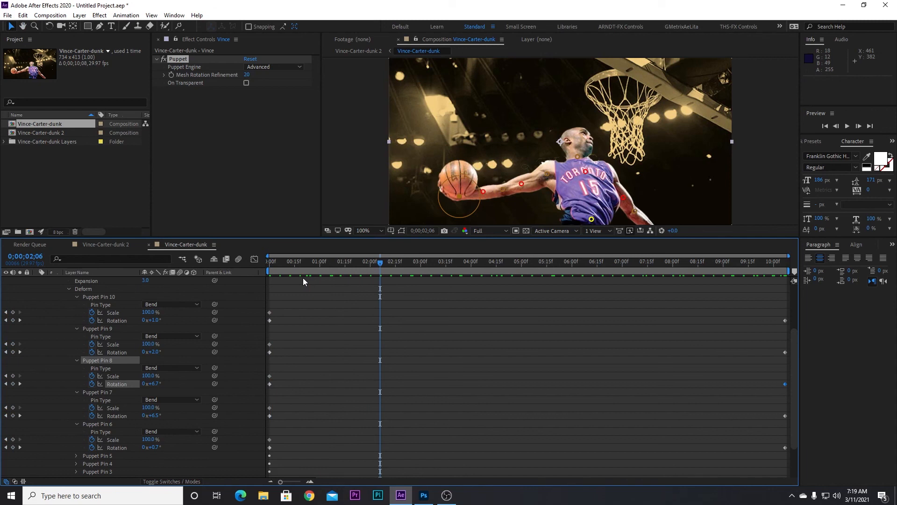